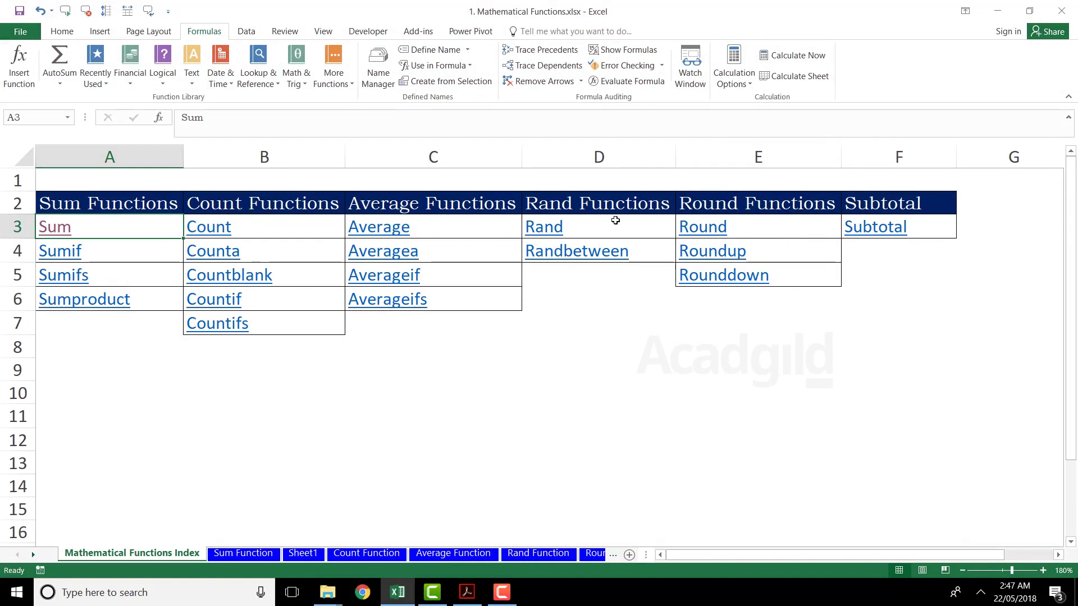
# Look up Rand and Randbetween in the function index, then go to the Rand Function sheet.
pyautogui.click(618, 219)
pyautogui.click(644, 258)
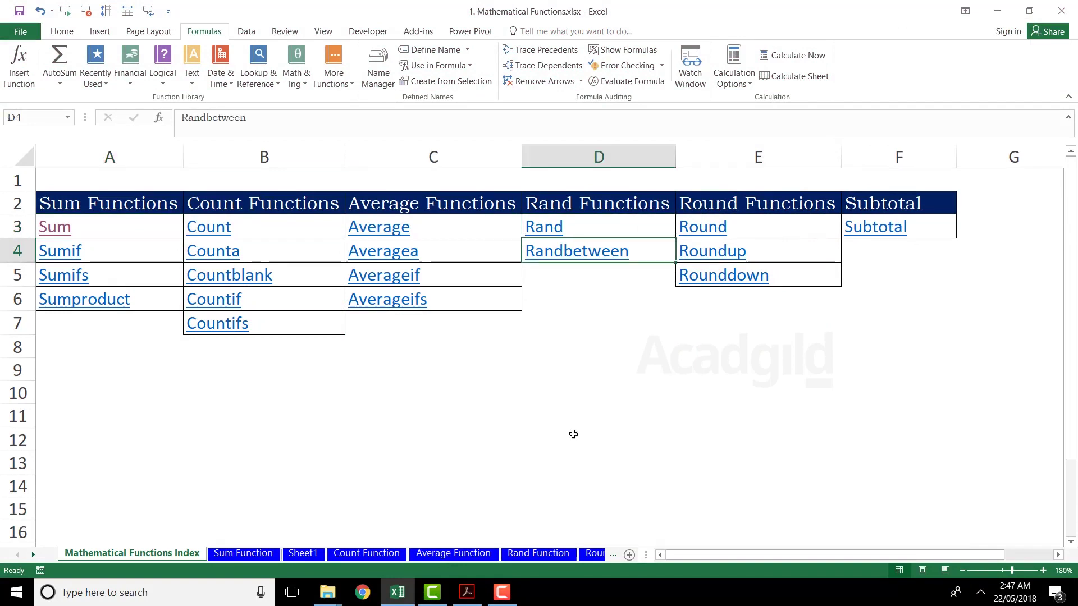
pyautogui.click(533, 553)
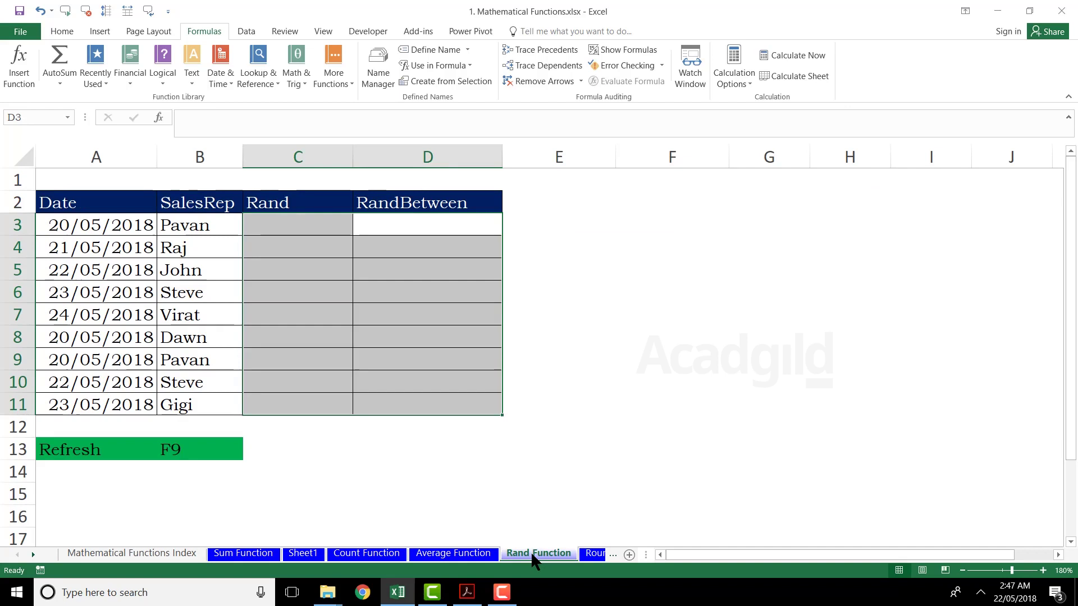
# Enter =RAND() in C3 and fill it down to C11.
pyautogui.click(299, 216)
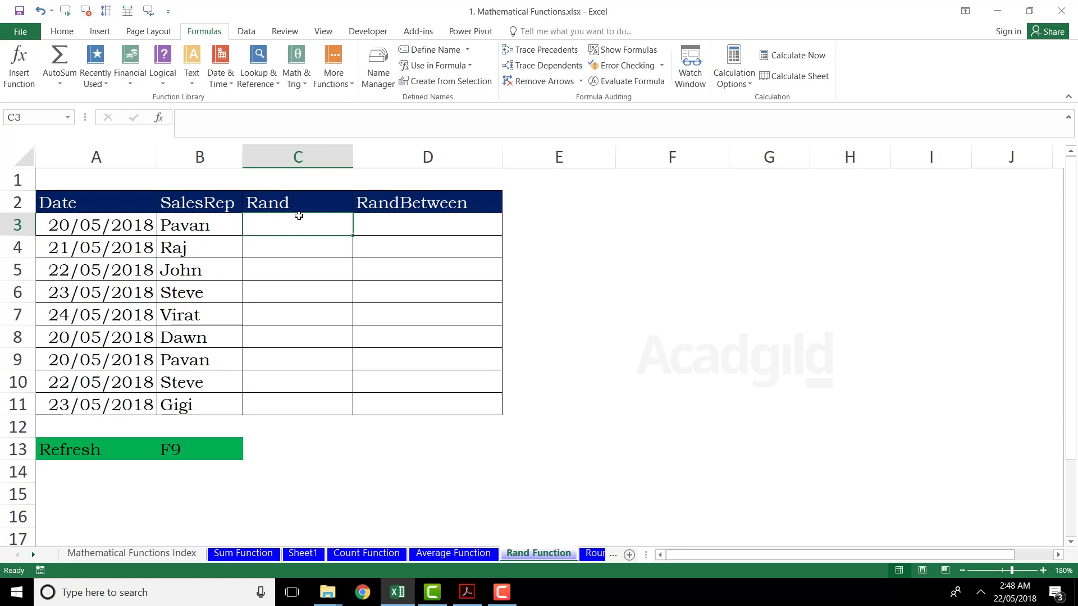
pyautogui.write('=rand')
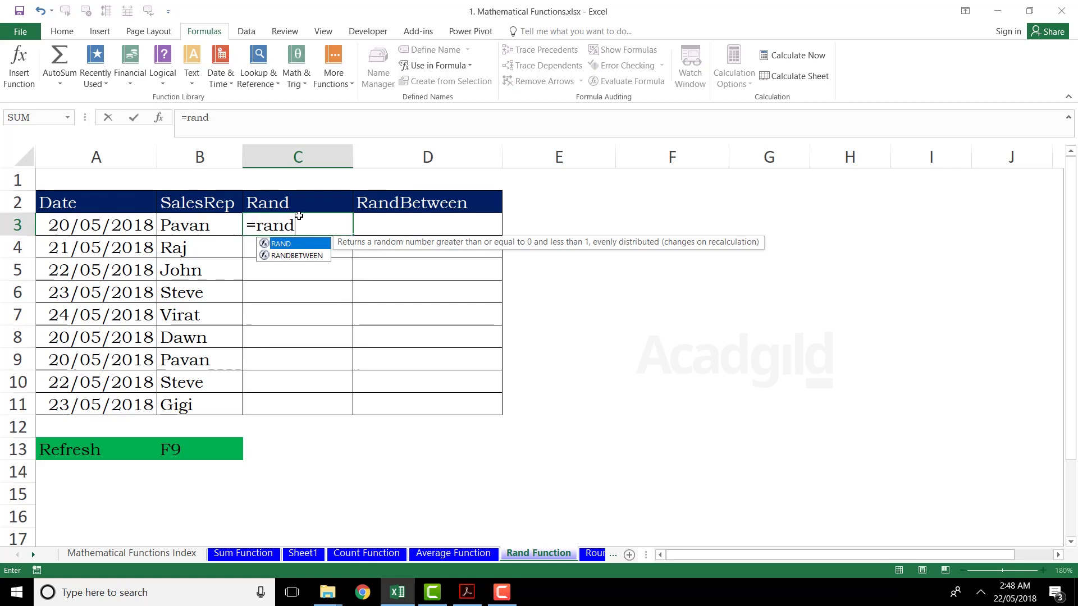
pyautogui.press('Tab')
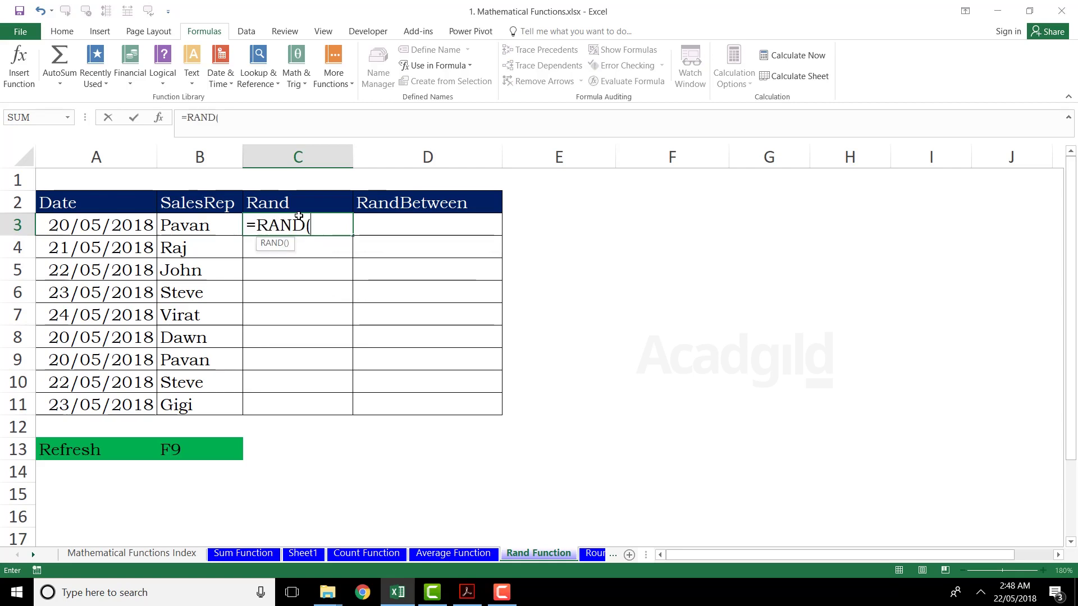
pyautogui.write(')')
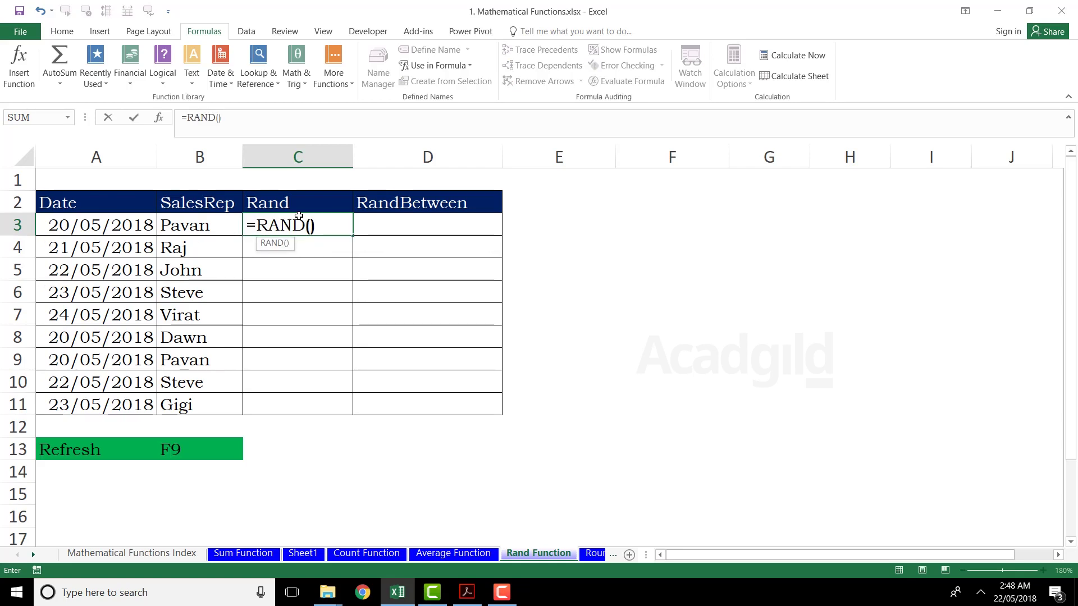
pyautogui.press('Return')
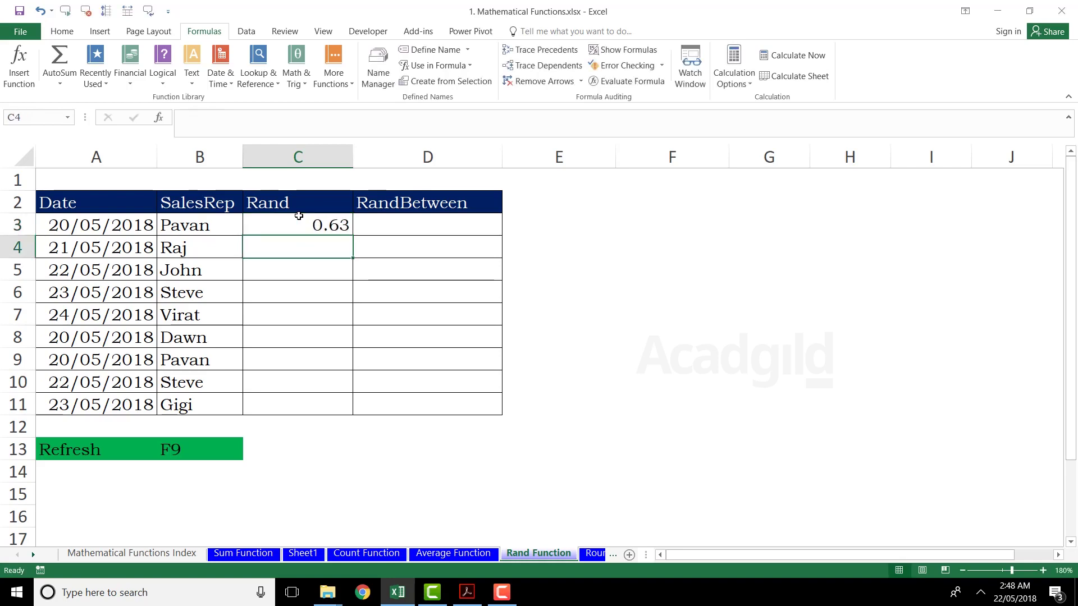
pyautogui.click(333, 230)
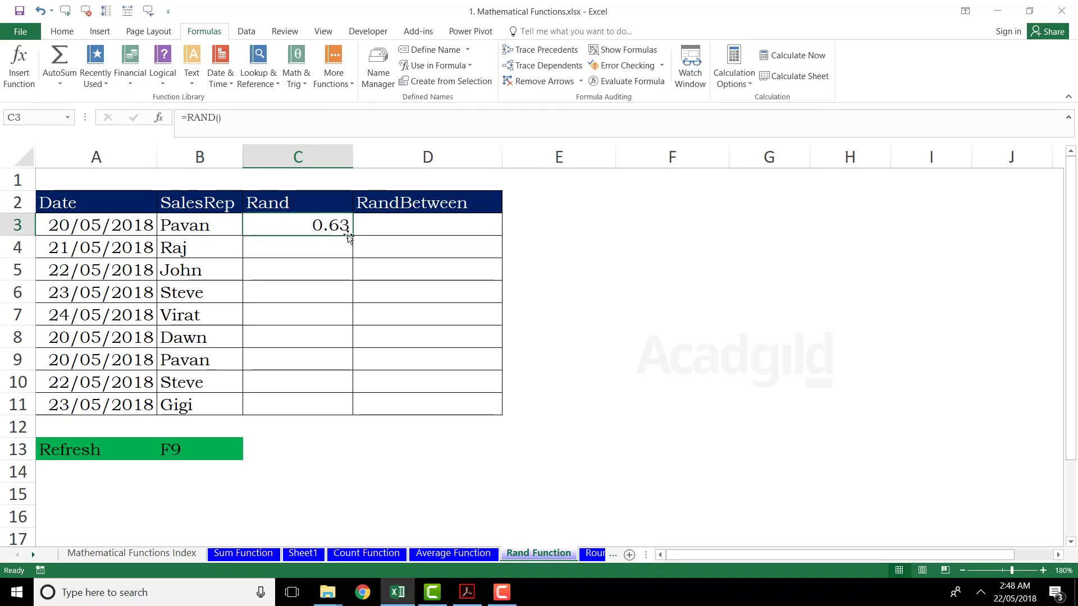
pyautogui.click(356, 236)
pyautogui.click(332, 225)
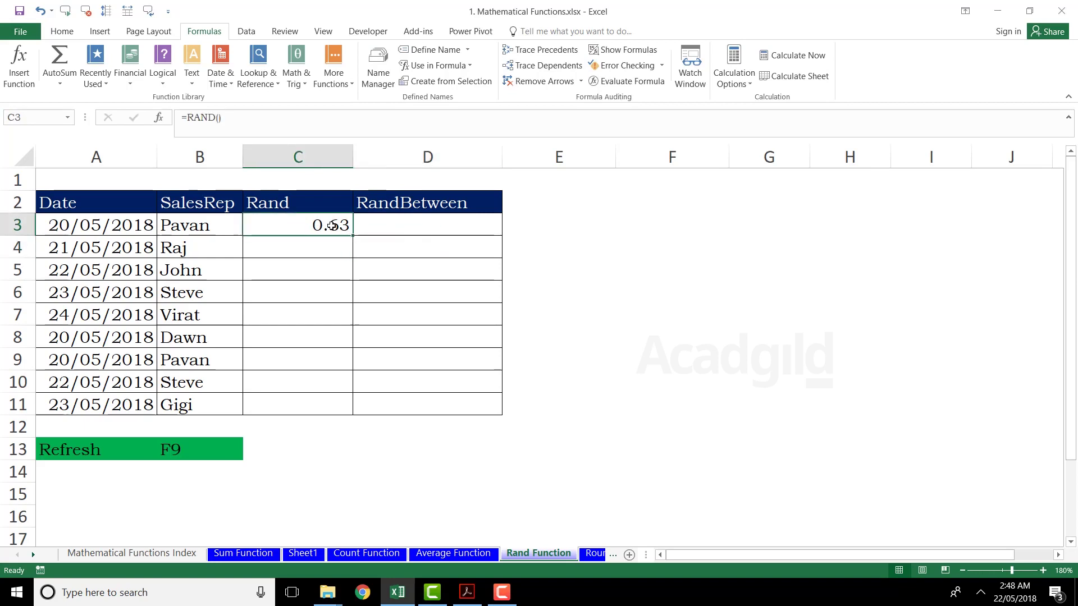
pyautogui.moveTo(352, 236); pyautogui.dragTo(342, 410)
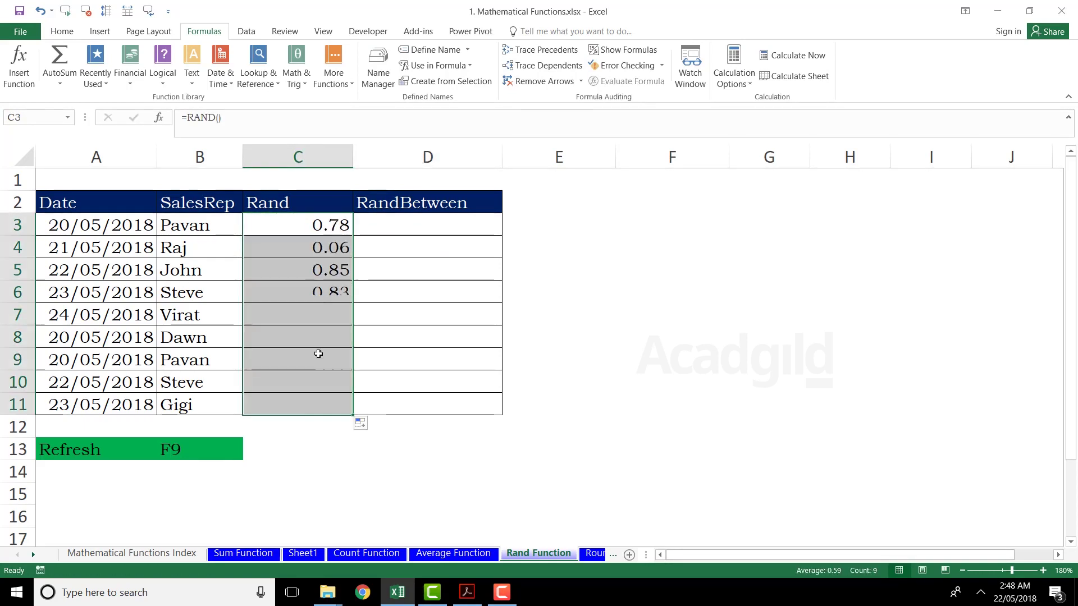
# Re-enter the formulas in C4 and C5 so RAND produces fresh decimals, ending on F3.
pyautogui.click(314, 233)
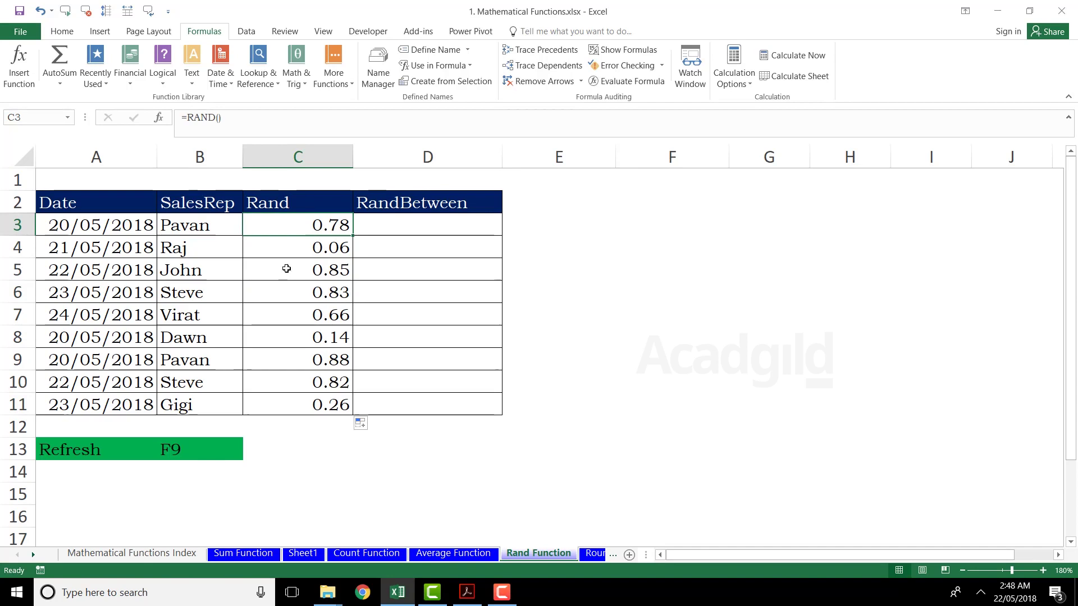
pyautogui.doubleClick(286, 248)
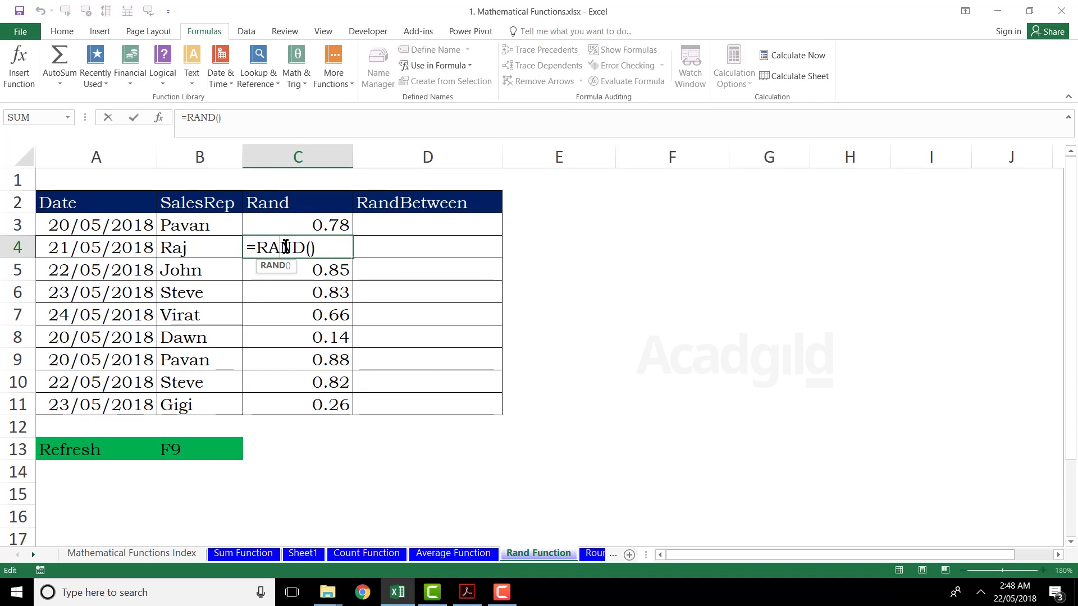
pyautogui.press('Return')
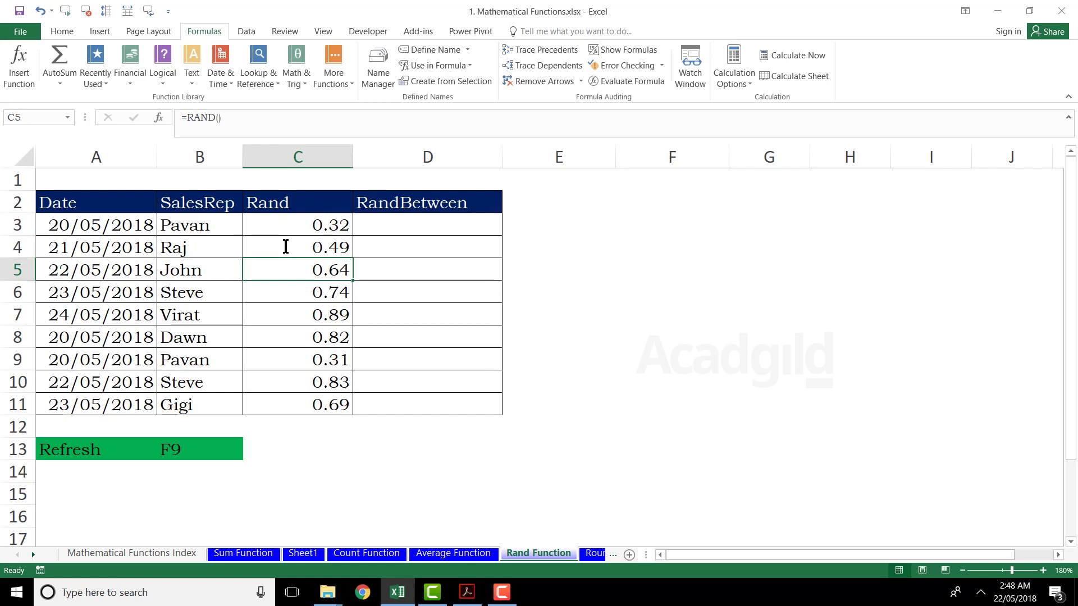
pyautogui.doubleClick(290, 272)
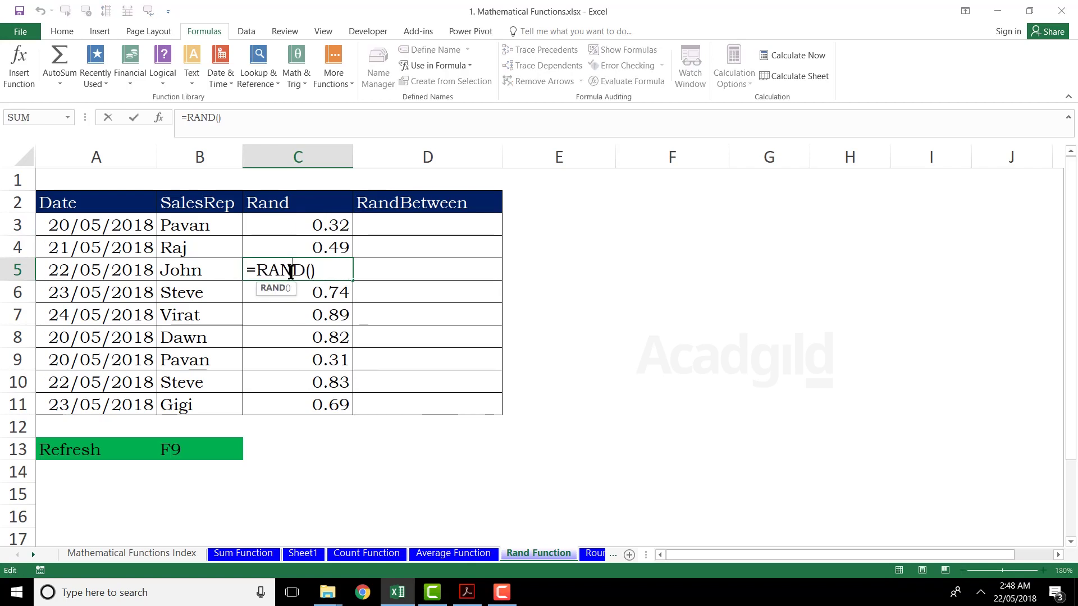
pyautogui.press('Return')
pyautogui.doubleClick(290, 272)
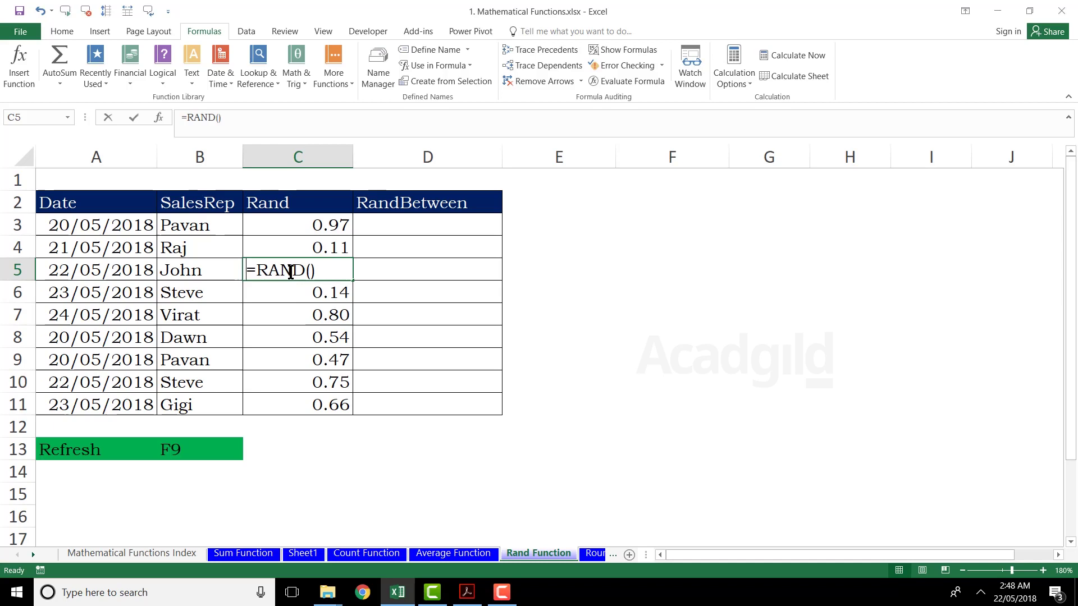
pyautogui.press('Return')
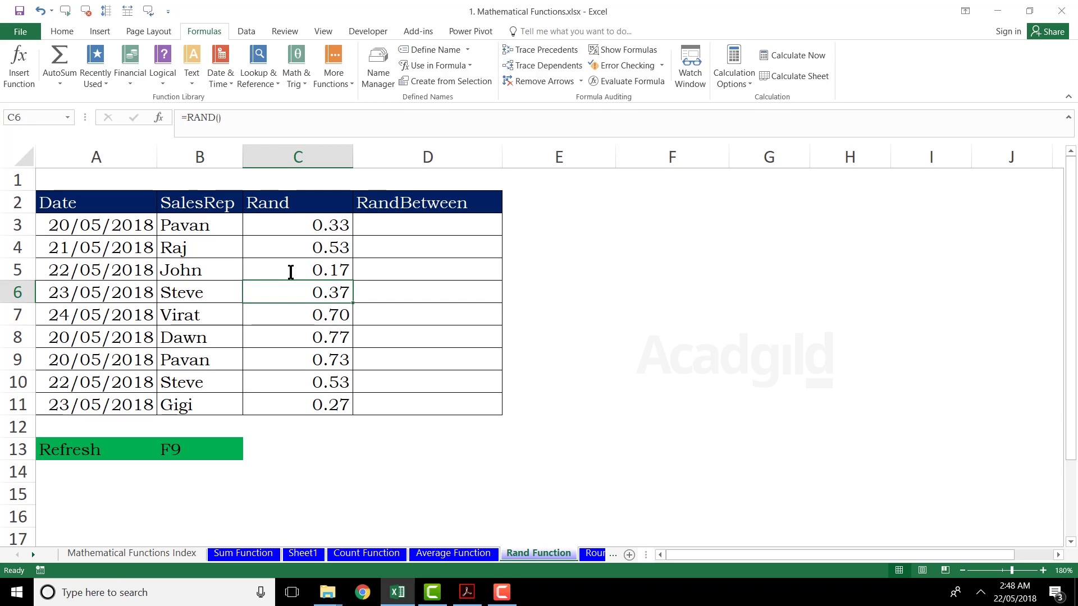
pyautogui.click(645, 225)
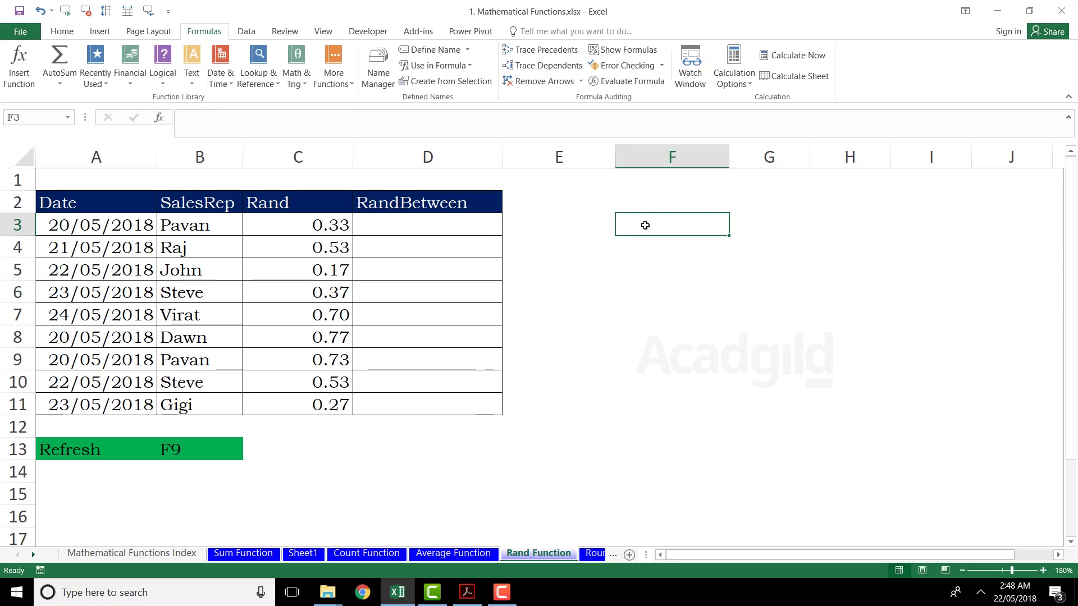
# Enter =RAND()*100 in F3 and fill it down to F11.
pyautogui.write('=rand')
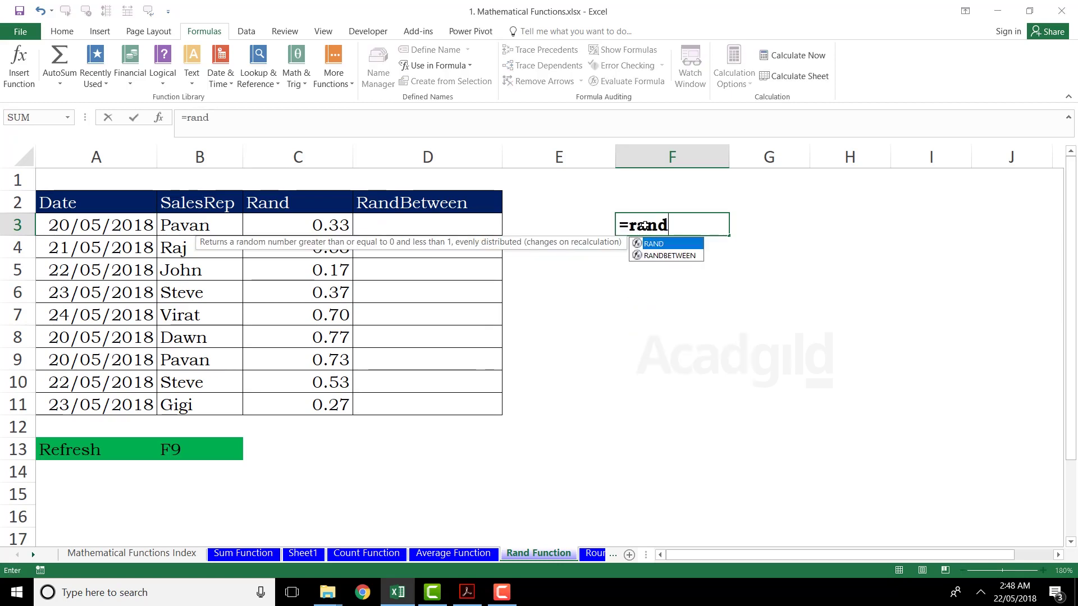
pyautogui.press('Tab')
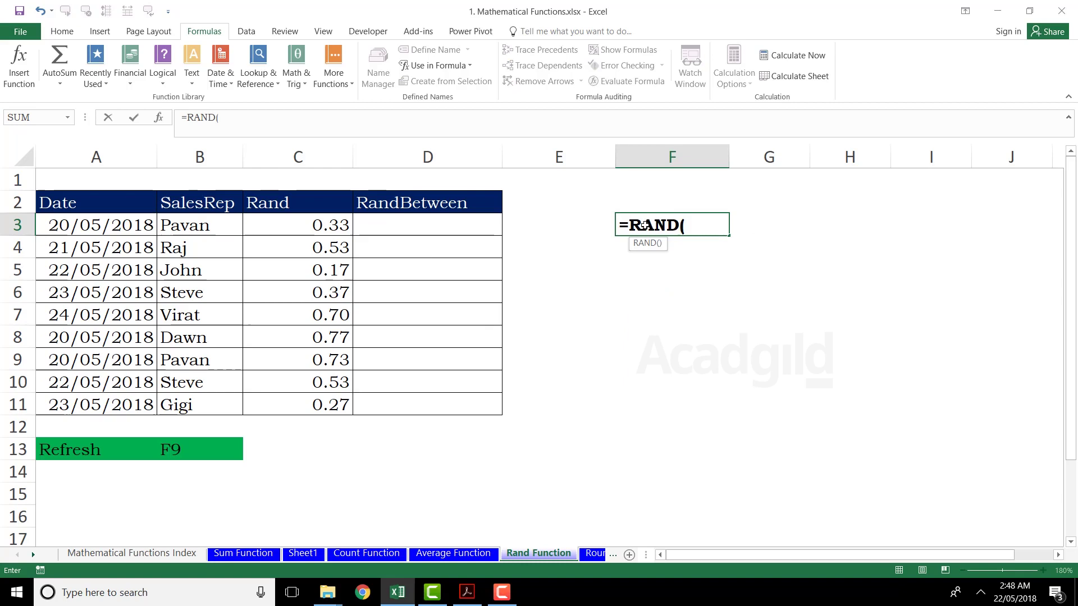
pyautogui.write(')')
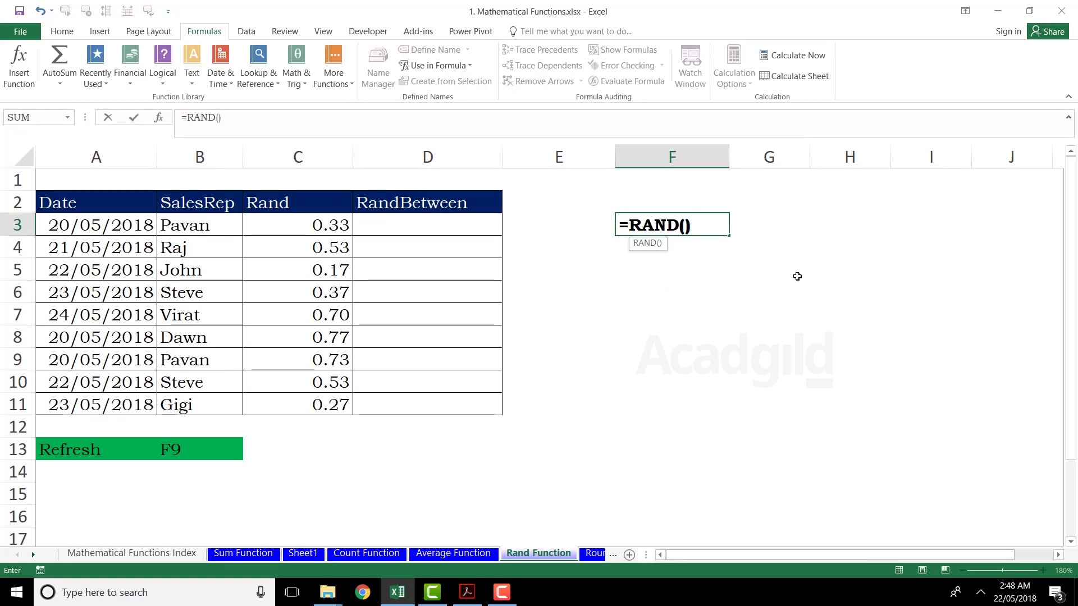
pyautogui.write('*100')
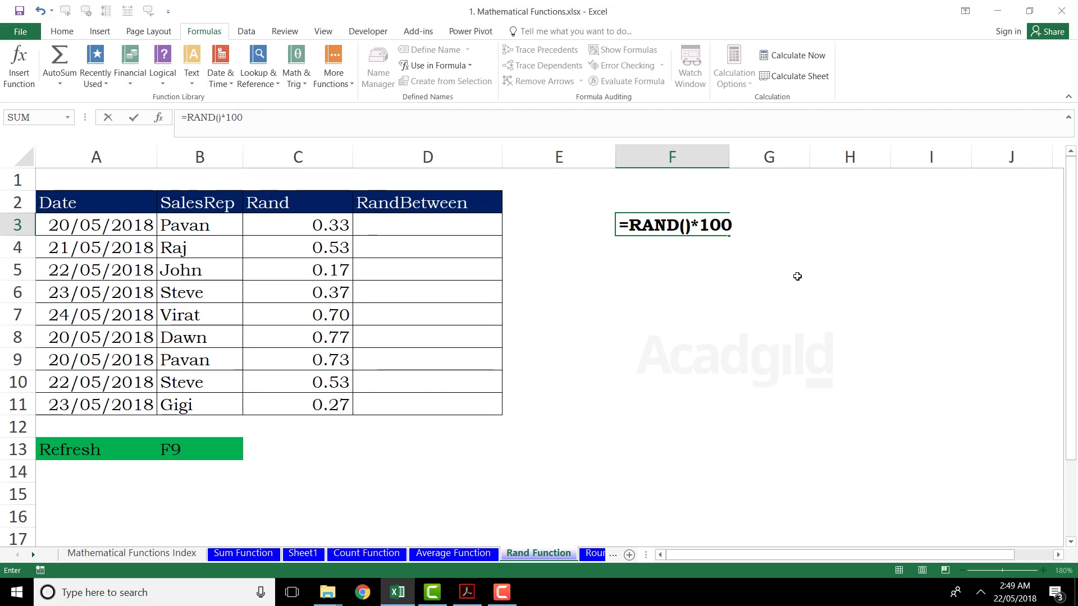
pyautogui.hotkey('ctrl', 'Return')
pyautogui.moveTo(729, 236); pyautogui.dragTo(721, 410)
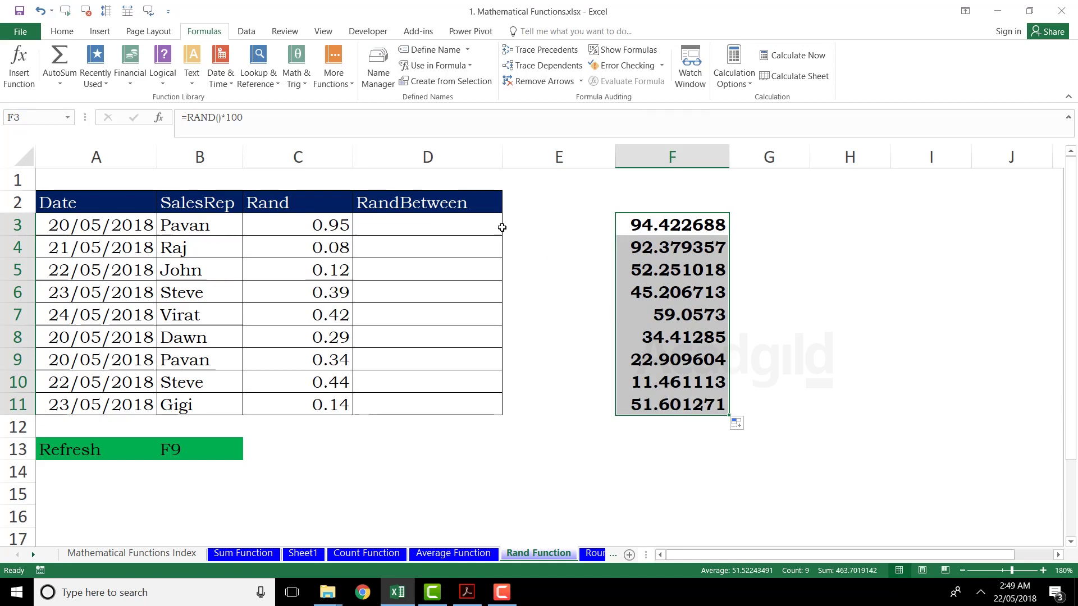
# Decrease the decimals in column F until the values show as whole numbers.
pyautogui.click(62, 32)
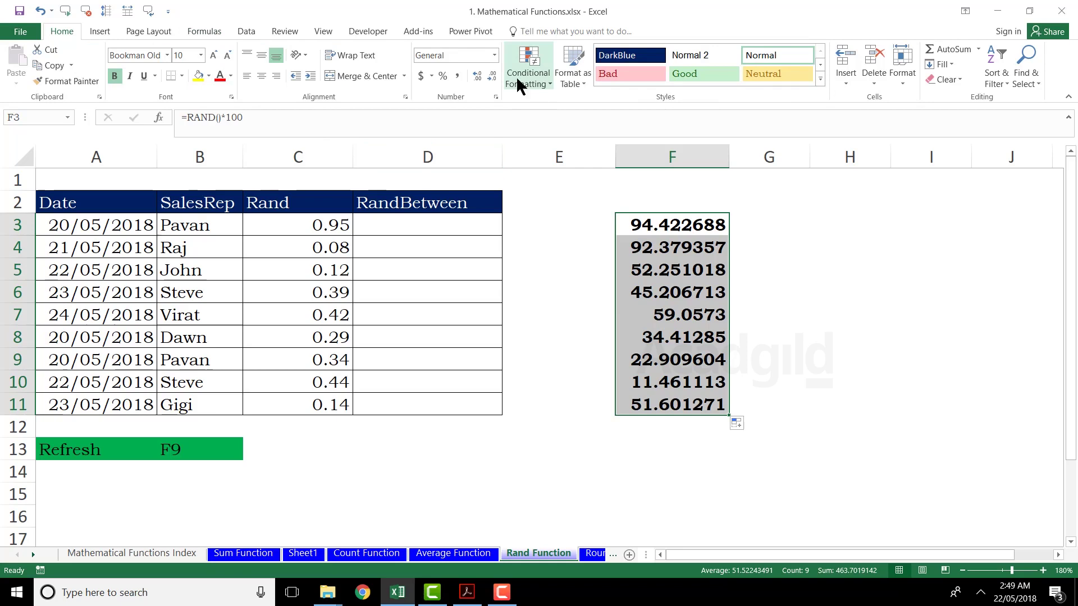
pyautogui.click(491, 76)
pyautogui.click(492, 75)
pyautogui.click(492, 76)
pyautogui.click(492, 76)
pyautogui.click(492, 76)
pyautogui.click(492, 76)
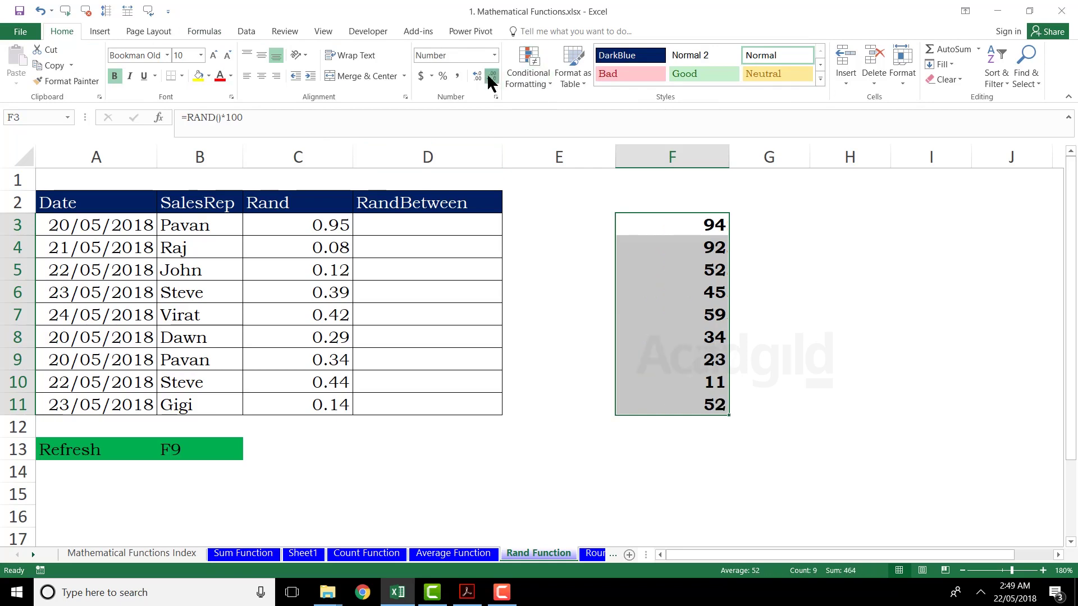
pyautogui.click(694, 251)
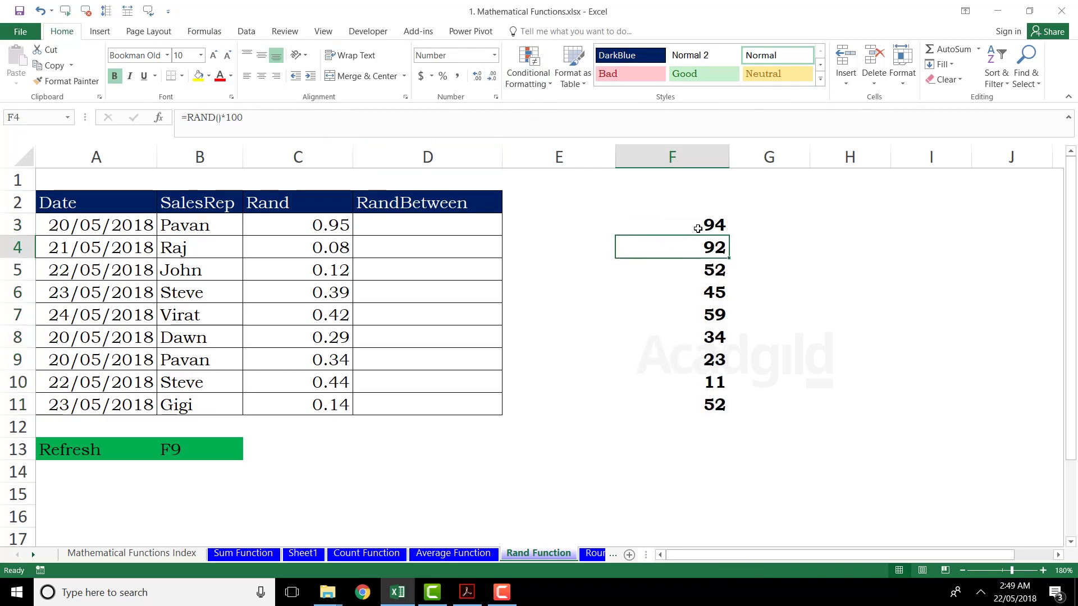
# Re-enter the F3 formula to recalculate the random values in F3:F11.
pyautogui.moveTo(697, 224); pyautogui.dragTo(697, 397)
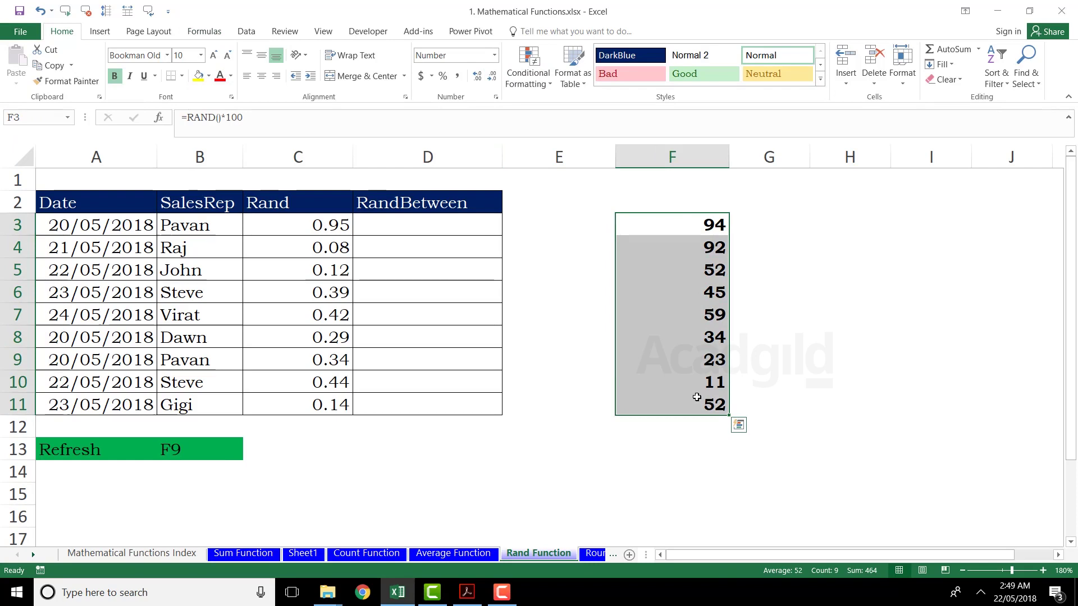
pyautogui.press('Up')
pyautogui.press('Up')
pyautogui.doubleClick(699, 220)
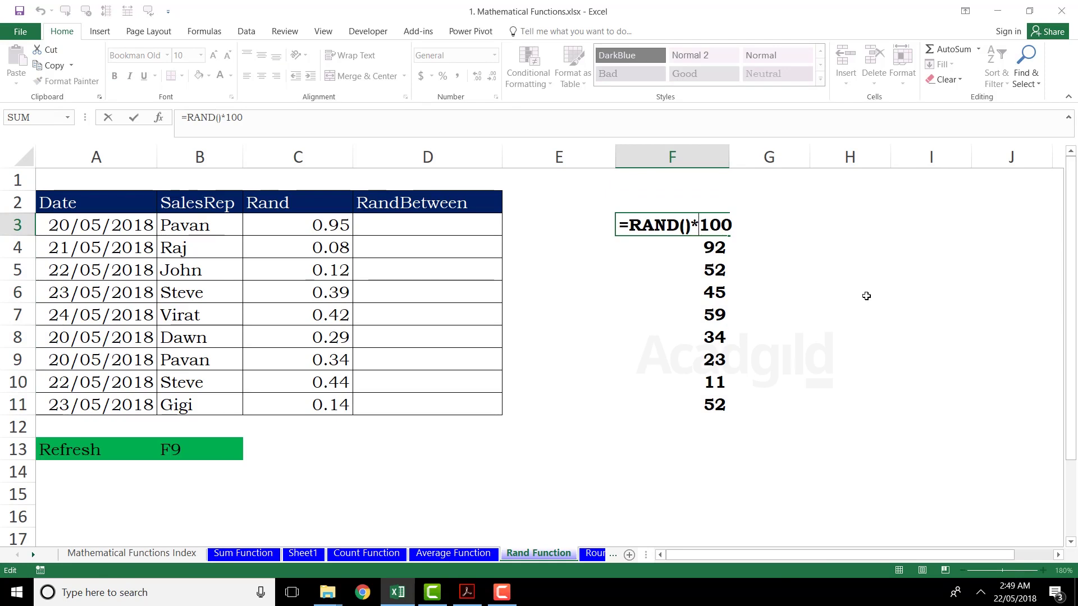
pyautogui.press('Return')
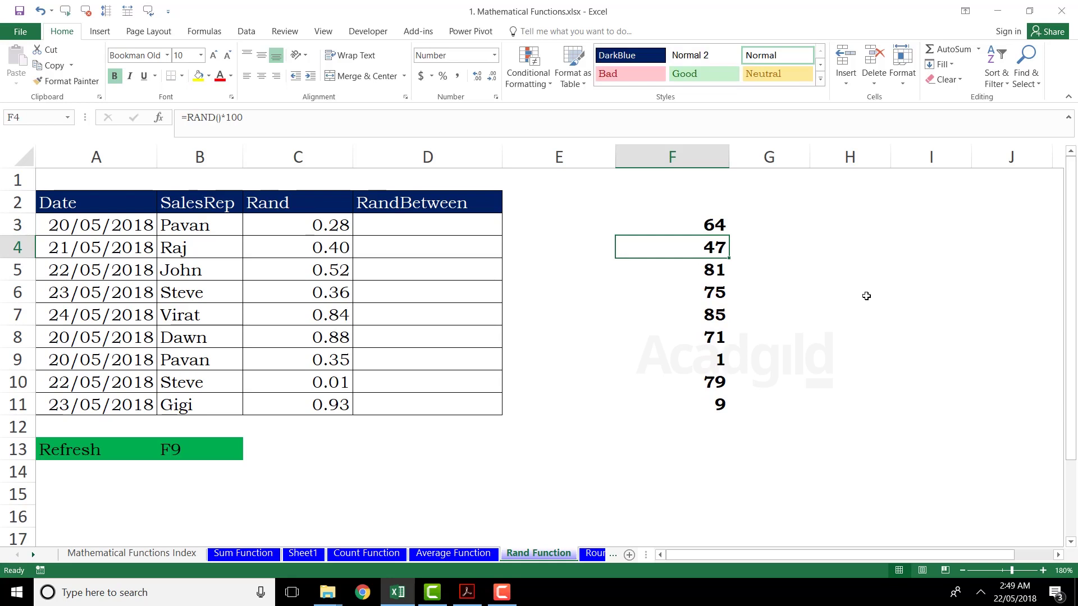
# Type =RANDBETWEEN(1,30) into D3, correcting the mistyped upper limit 25 to 30.
pyautogui.click(473, 218)
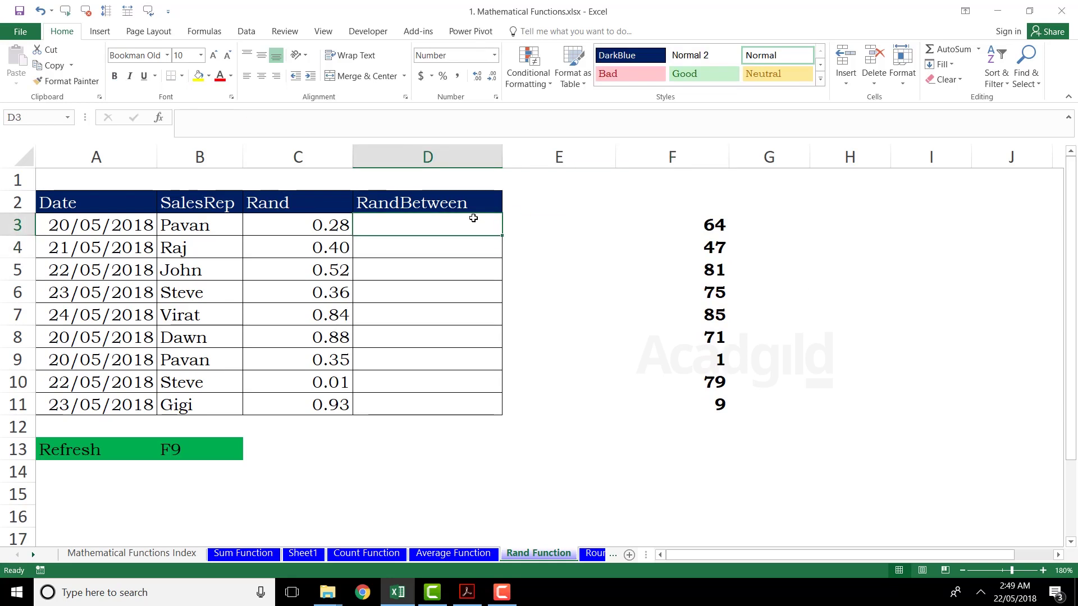
pyautogui.moveTo(717, 224); pyautogui.dragTo(692, 396)
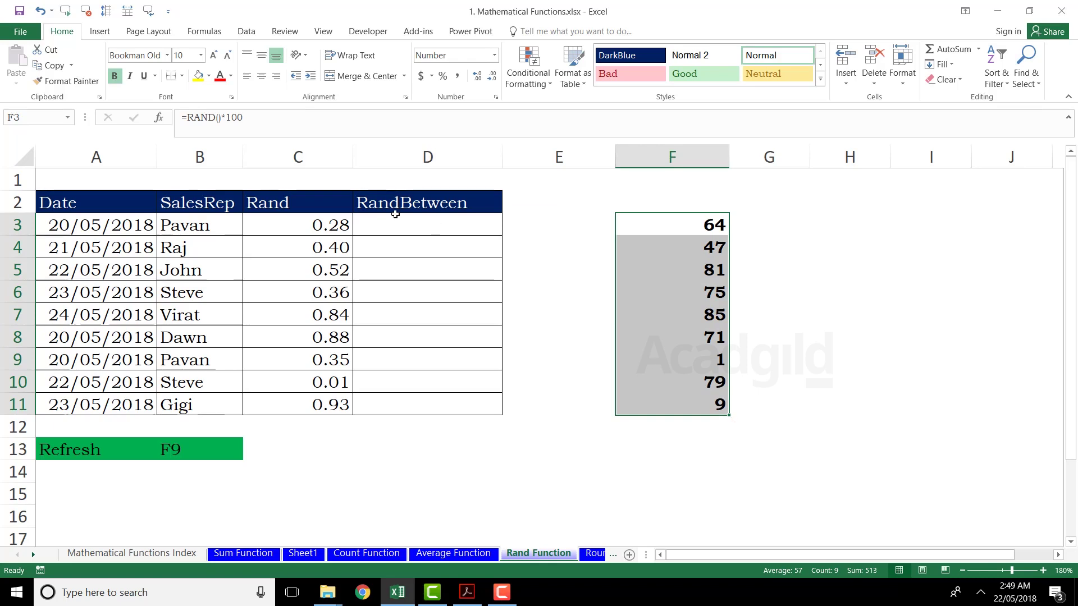
pyautogui.click(416, 203)
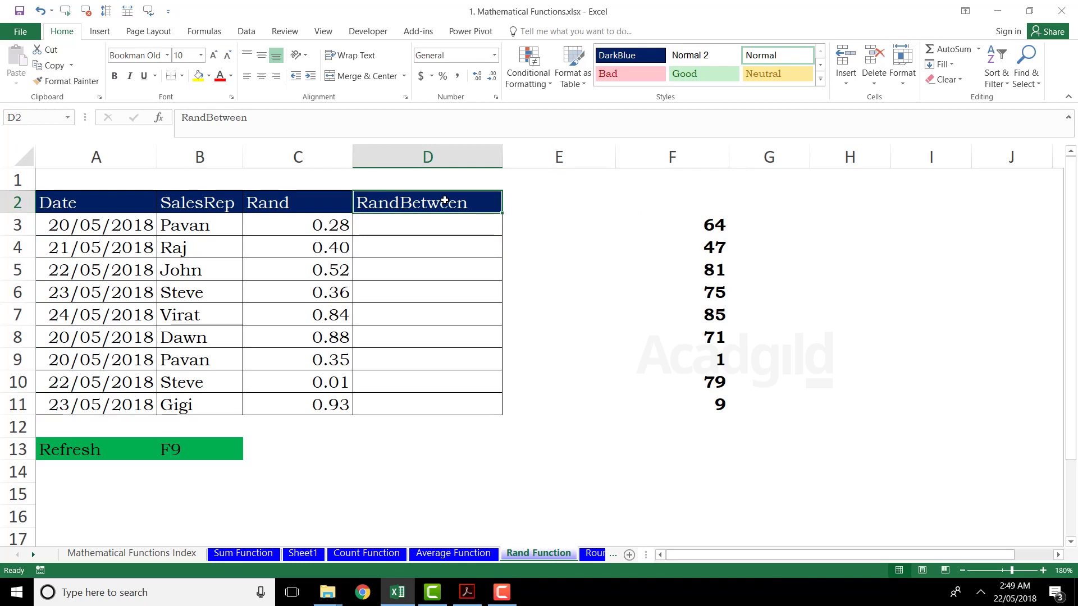
pyautogui.press('Down')
pyautogui.write('=rand')
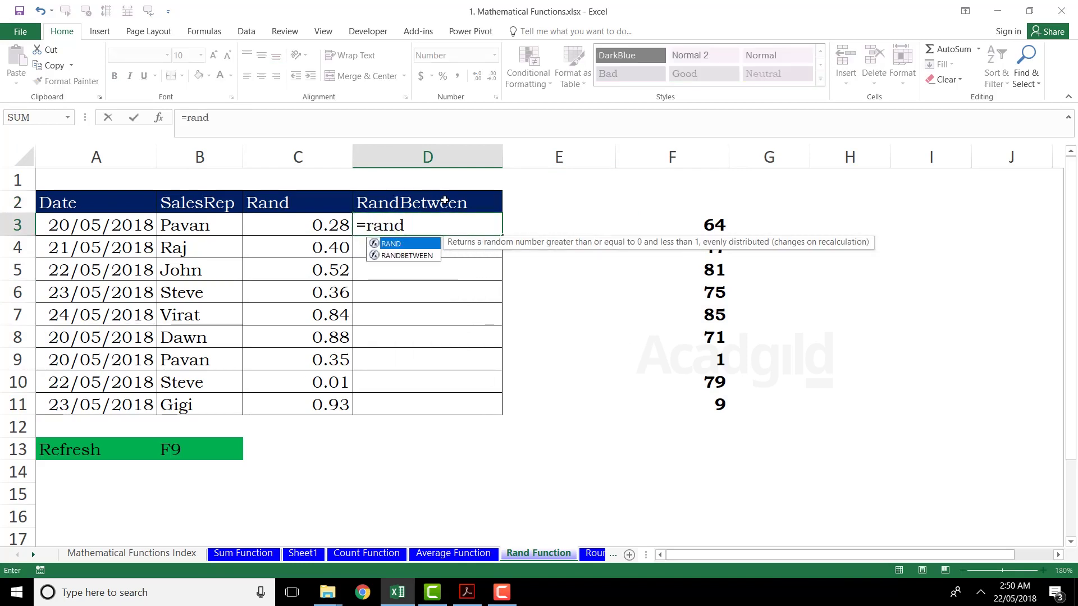
pyautogui.press('Down')
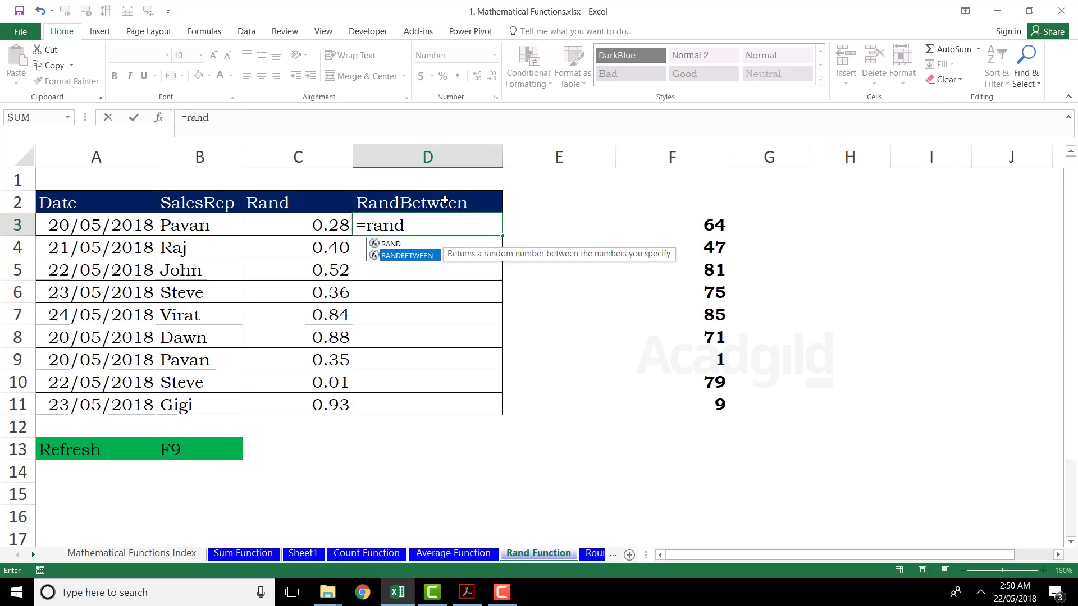
pyautogui.press('Tab')
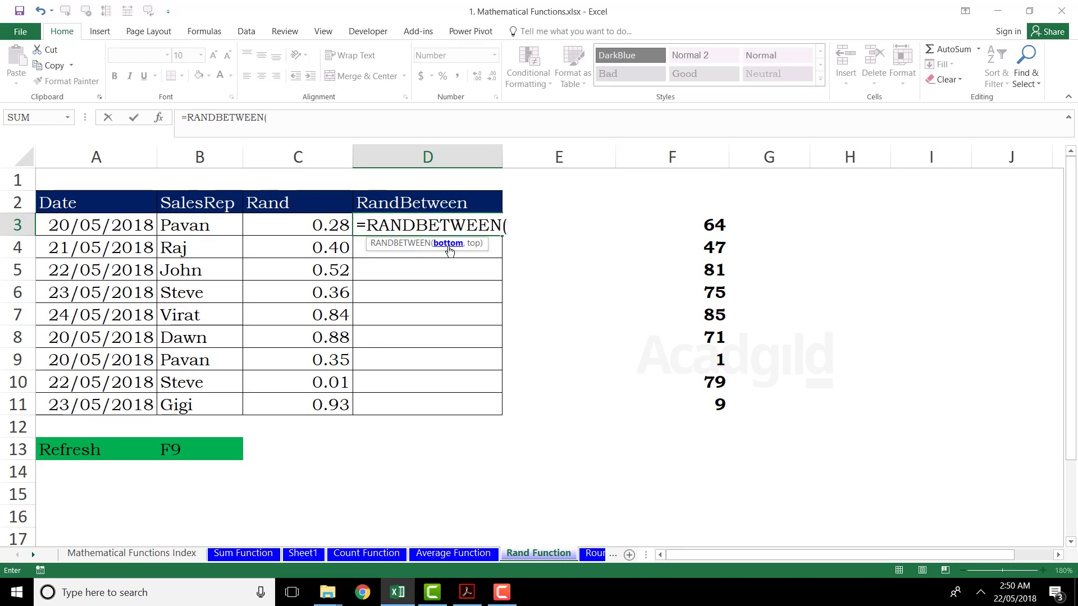
pyautogui.write('1,25')
pyautogui.press('BackSpace')
pyautogui.press('BackSpace')
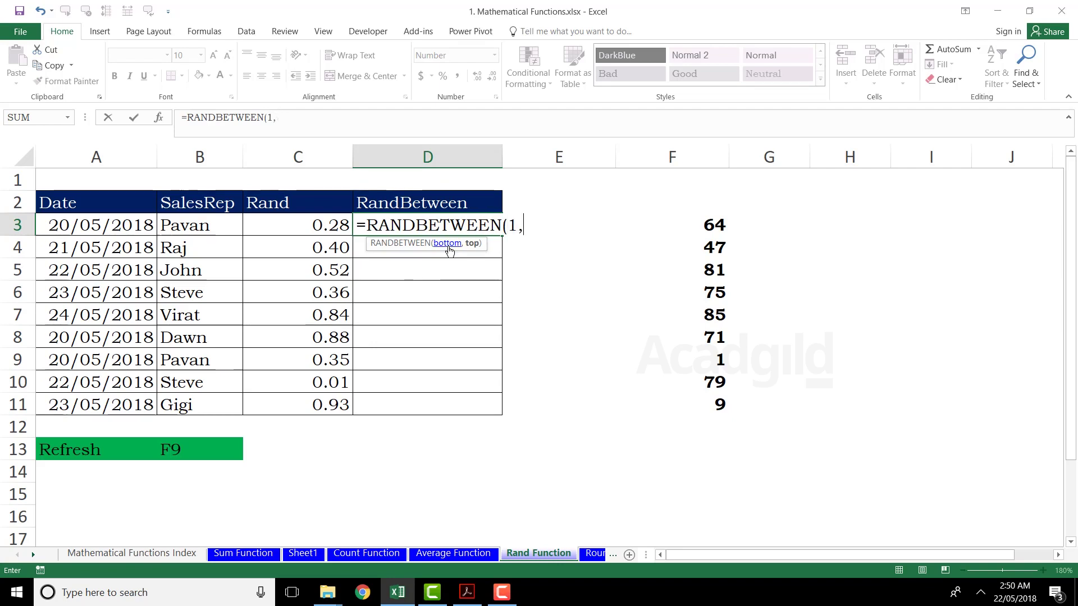
pyautogui.write('30)')
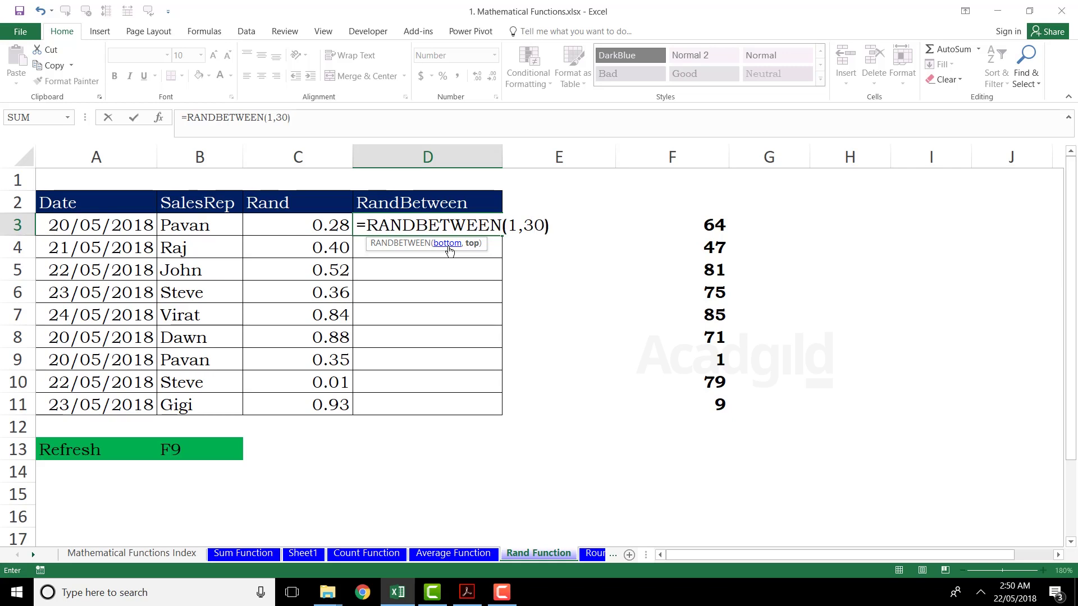
pyautogui.press('Return')
pyautogui.press('Up')
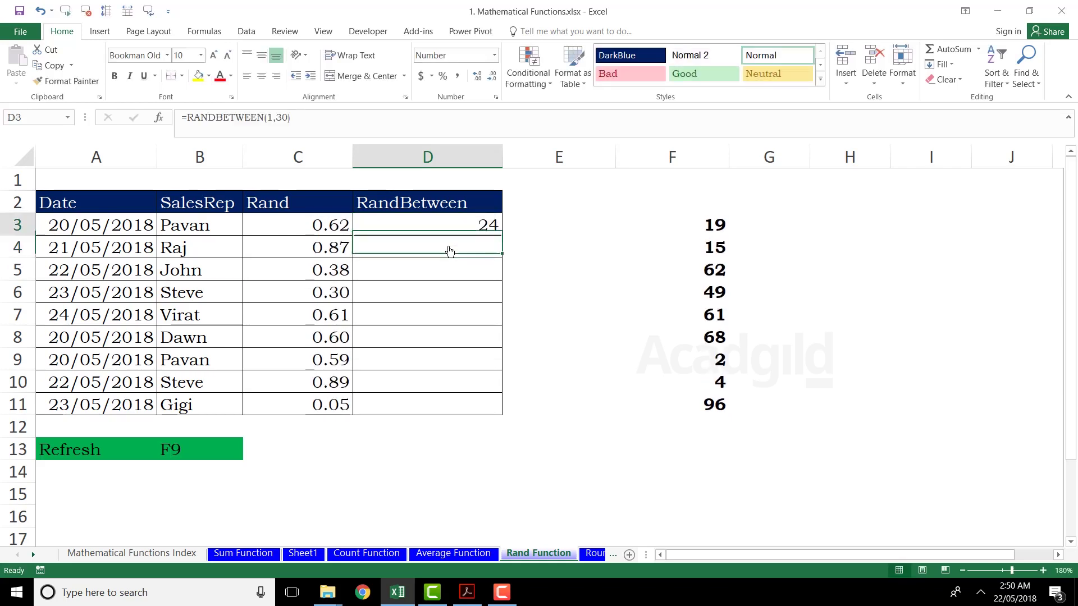
# Fill =RANDBETWEEN(1,30) down to D11 and recalculate by re-entering D6 and D4, ending on B13.
pyautogui.moveTo(502, 236); pyautogui.dragTo(509, 416)
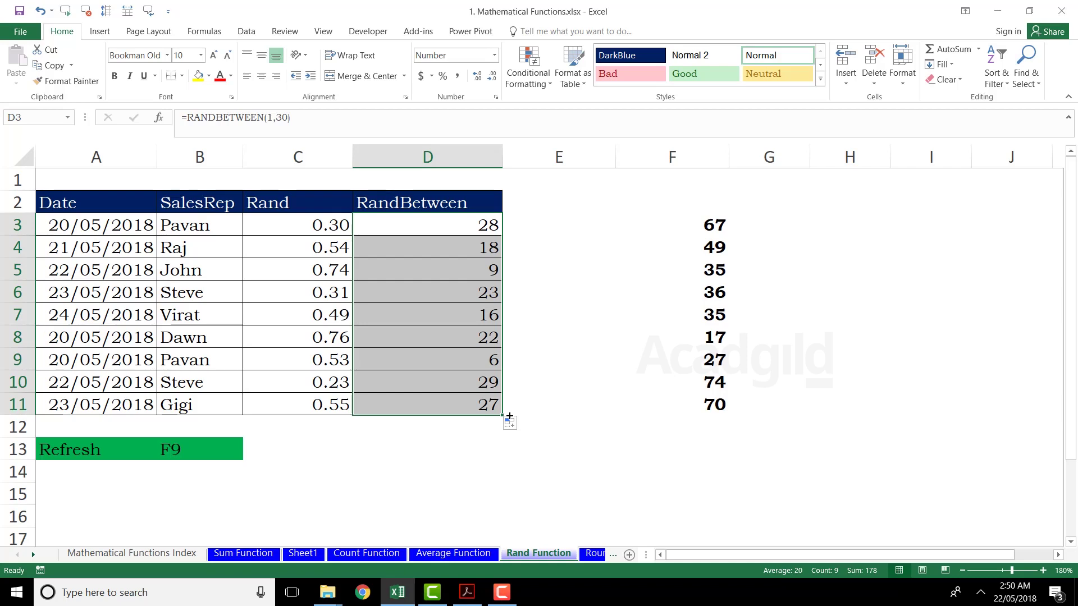
pyautogui.moveTo(296, 220); pyautogui.dragTo(432, 394)
pyautogui.doubleClick(426, 300)
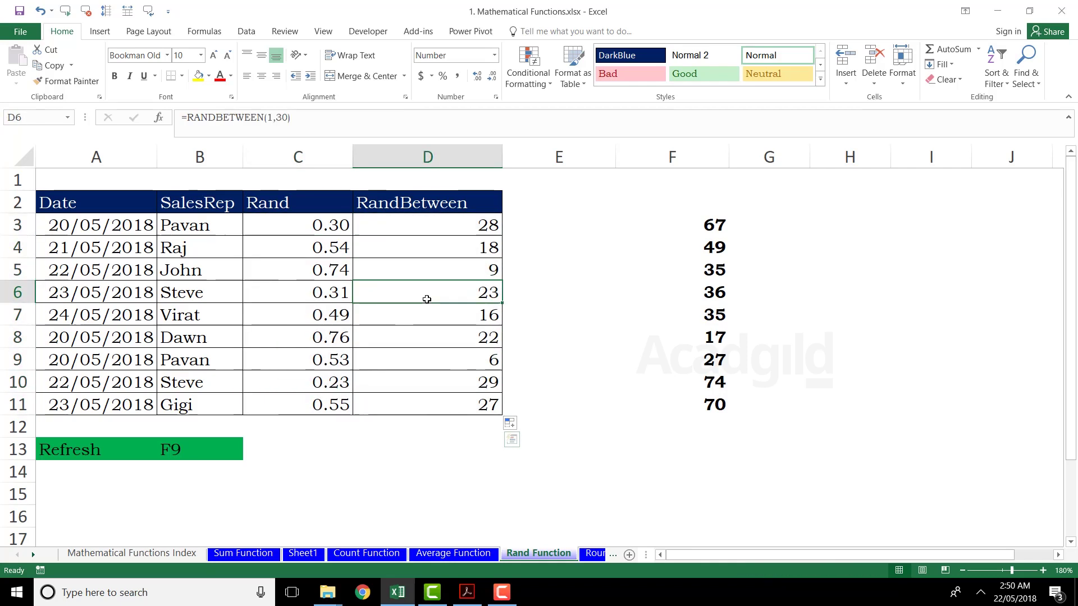
pyautogui.press('Return')
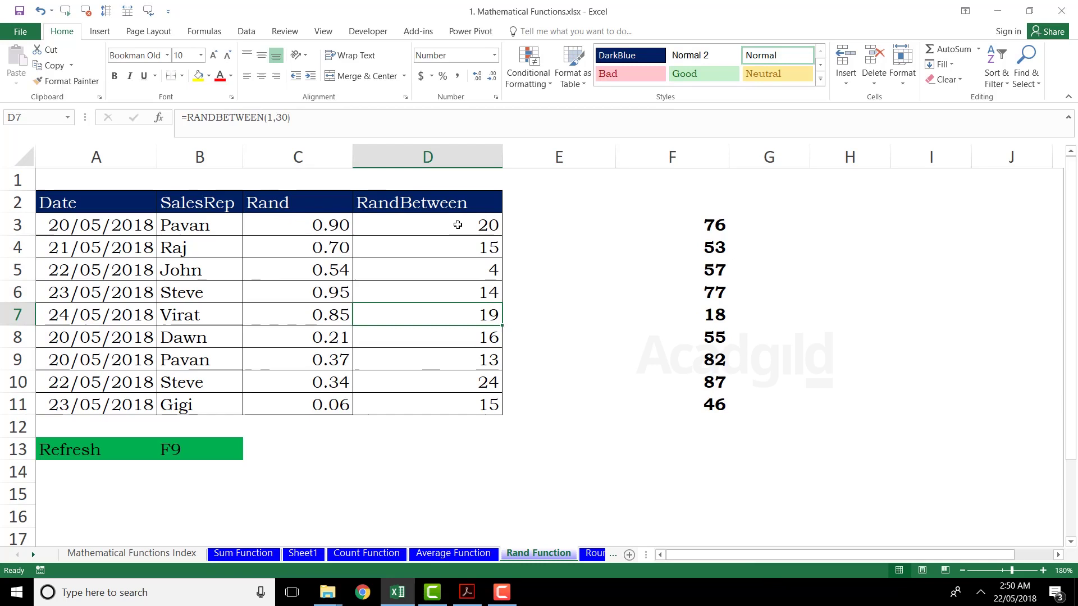
pyautogui.doubleClick(452, 247)
pyautogui.press('Return')
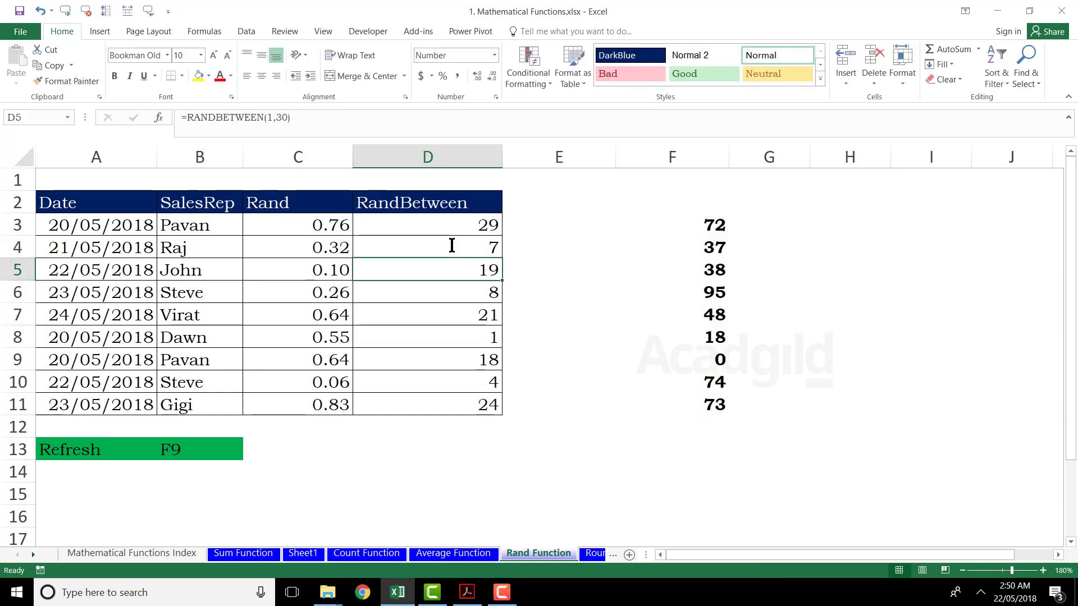
pyautogui.click(168, 453)
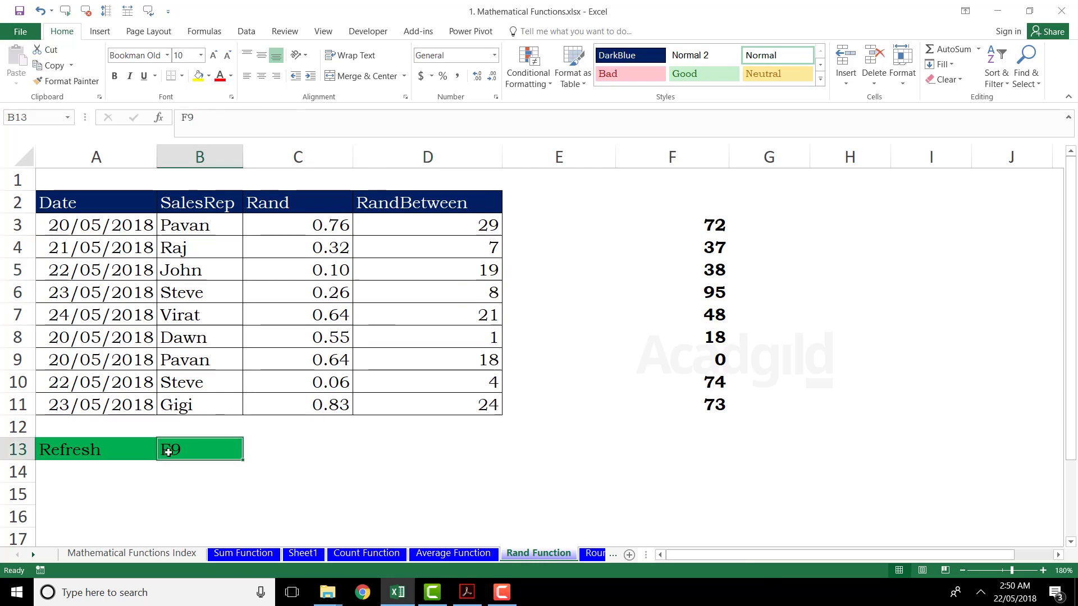